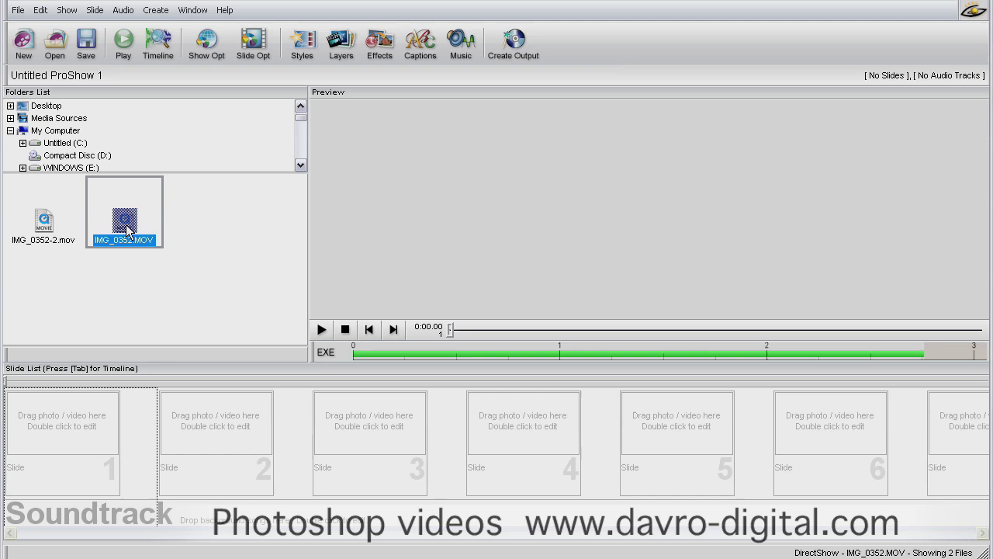
# Drag IMG_0352.MOV into the first Slide List slot, creating a 38.633-second Slide 1
pyautogui.moveTo(125, 225); pyautogui.dragTo(54, 422)
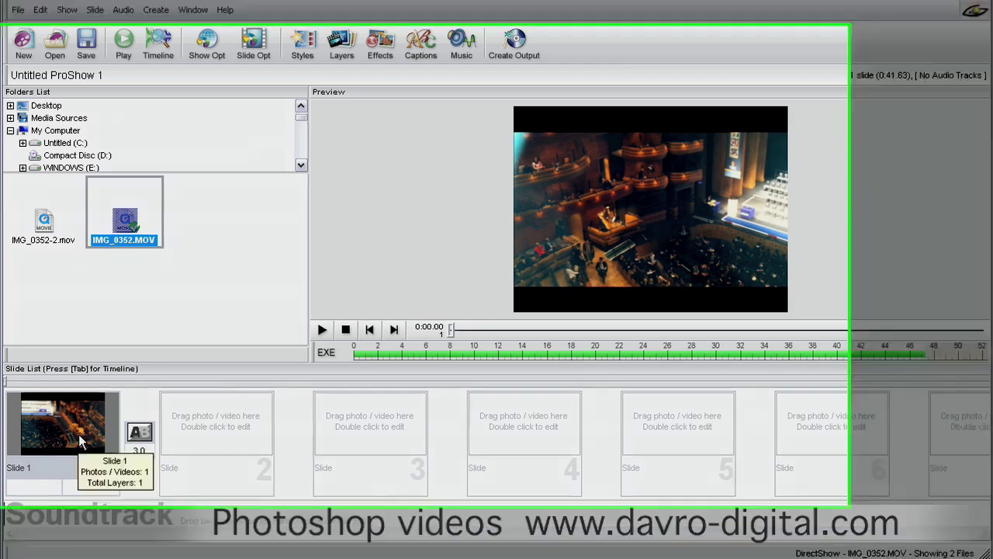
# Open Slide 1's Slide Options on its video settings (00:00:41 length, 100% speed and volume)
pyautogui.doubleClick(83, 441)
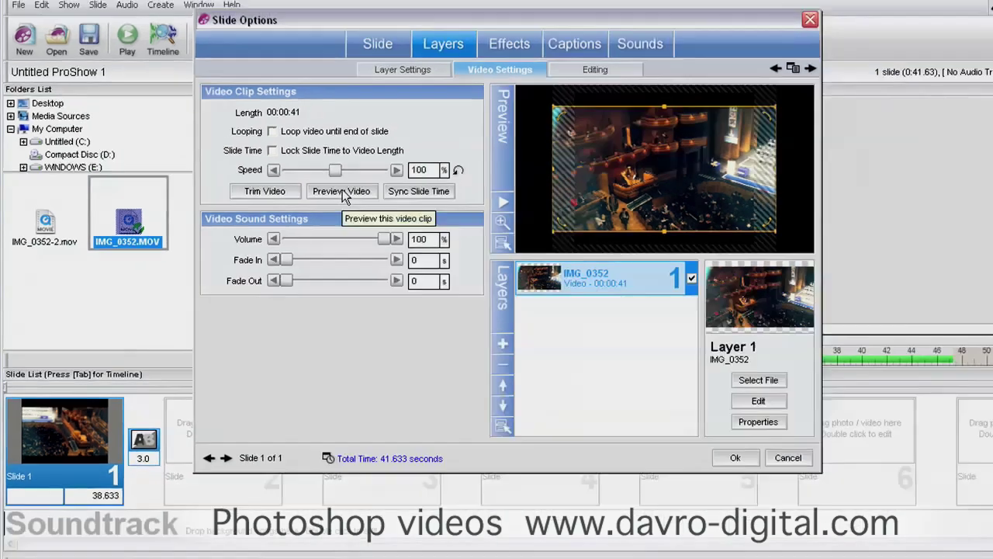
# Play IMG_0352 in a QuickTime preview and reposition the window to watch the hall and stage footage
pyautogui.click(342, 192)
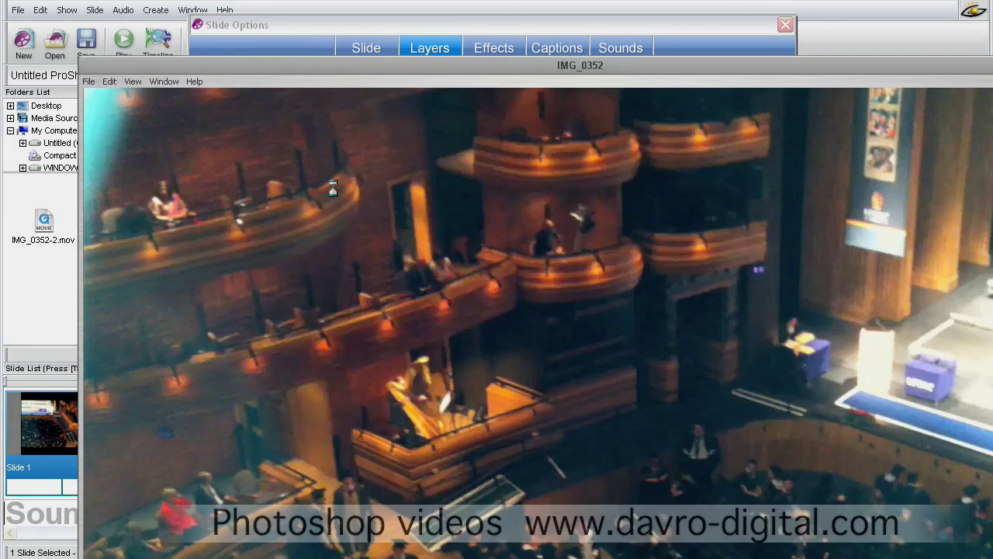
pyautogui.moveTo(387, 79); pyautogui.dragTo(286, 100)
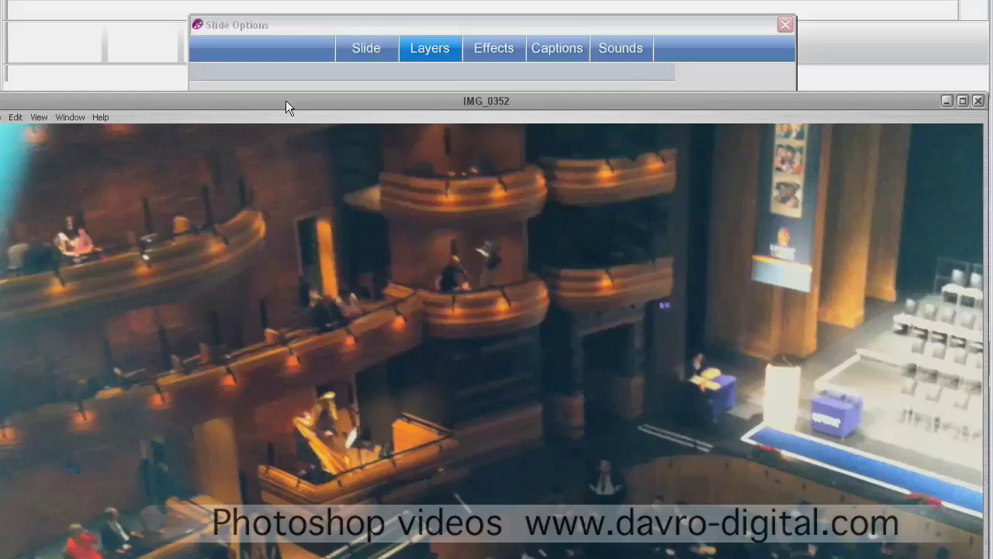
pyautogui.moveTo(289, 168); pyautogui.dragTo(284, 7)
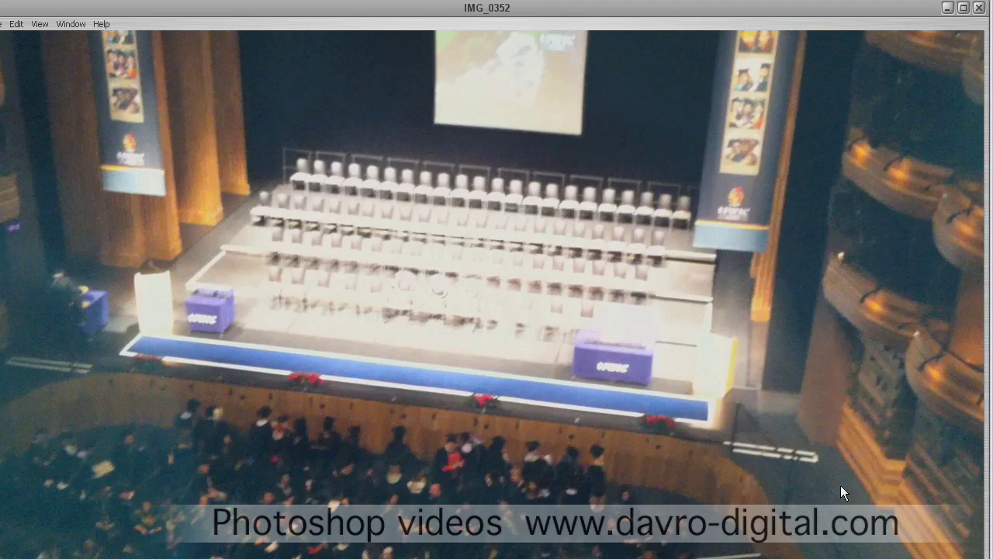
# Close the QuickTime preview and scrub IMG_0352.MOV's full 0.000–41.608 s clip in Trim Video Clip
pyautogui.click(979, 8)
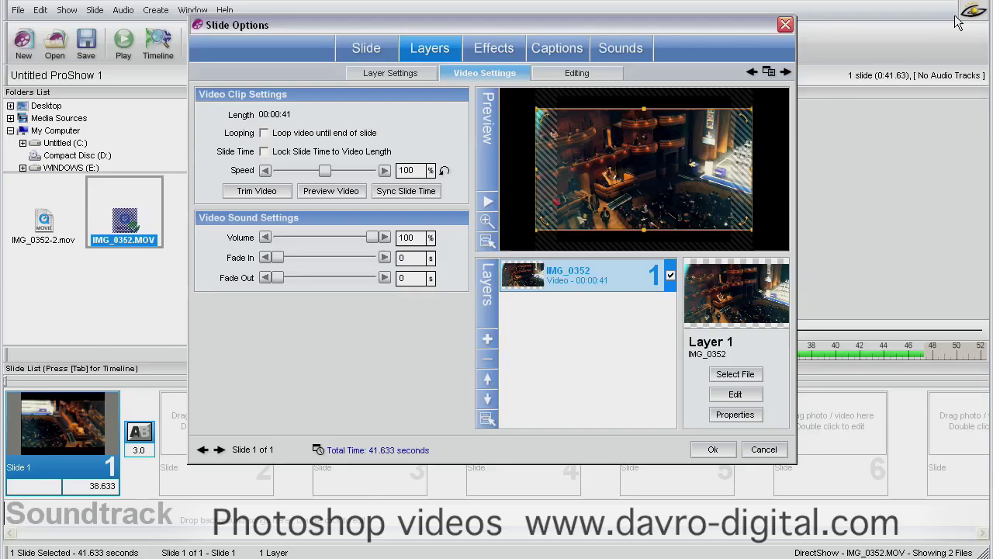
pyautogui.click(281, 194)
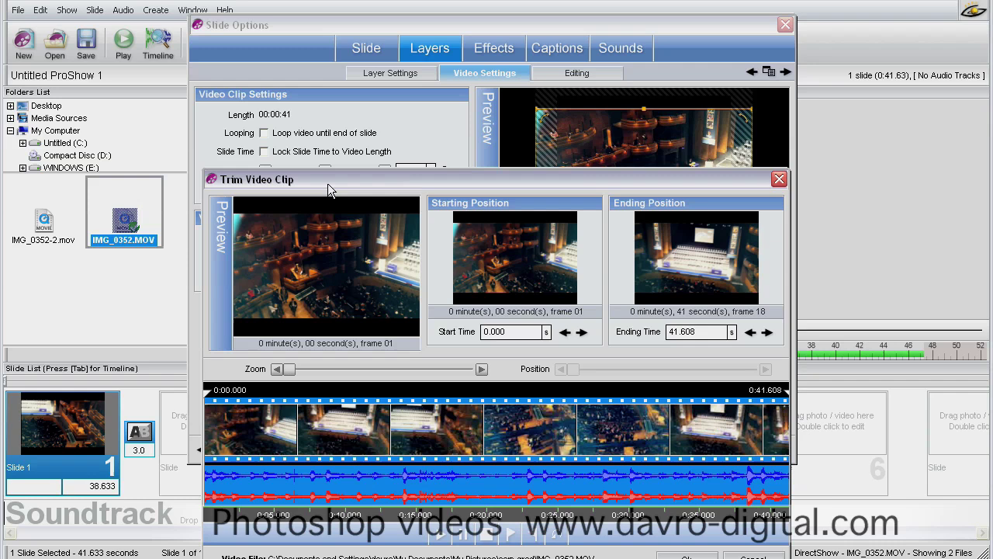
pyautogui.moveTo(335, 186); pyautogui.dragTo(327, 80)
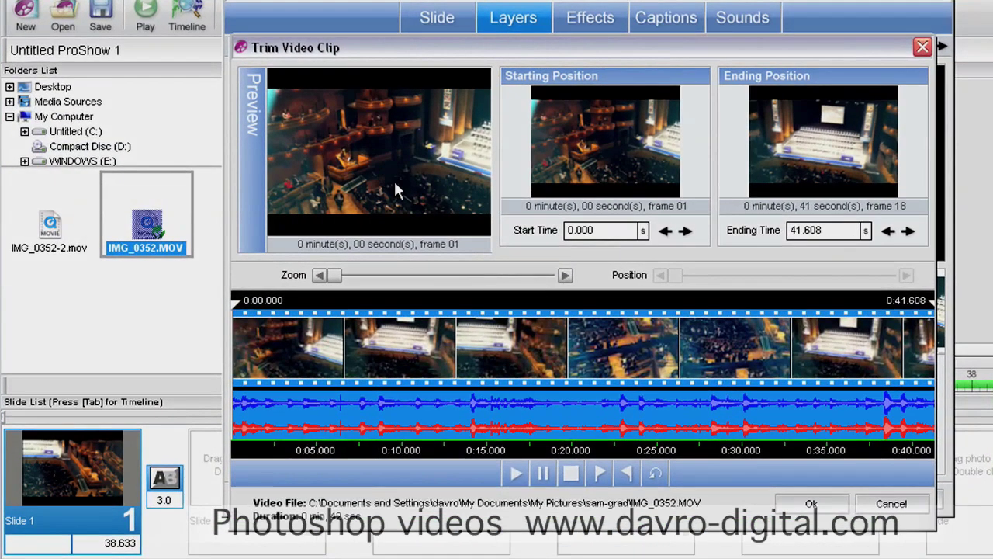
pyautogui.click(248, 295)
pyautogui.moveTo(296, 314); pyautogui.dragTo(932, 311)
# Move the clip's end point from 41.608 to about 19.49 seconds and confirm the trim
pyautogui.moveTo(272, 341)
pyautogui.mouseDown()
pyautogui.moveTo(262, 355)
pyautogui.moveTo(244, 353)
pyautogui.moveTo(548, 355)
pyautogui.moveTo(594, 364)
pyautogui.moveTo(559, 363)
pyautogui.mouseUp()
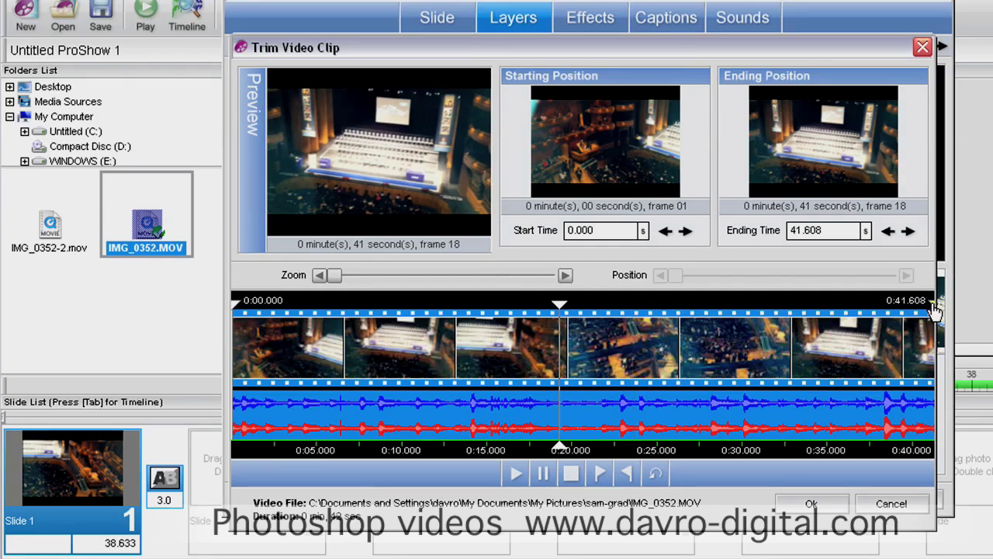
pyautogui.moveTo(935, 310); pyautogui.dragTo(716, 333)
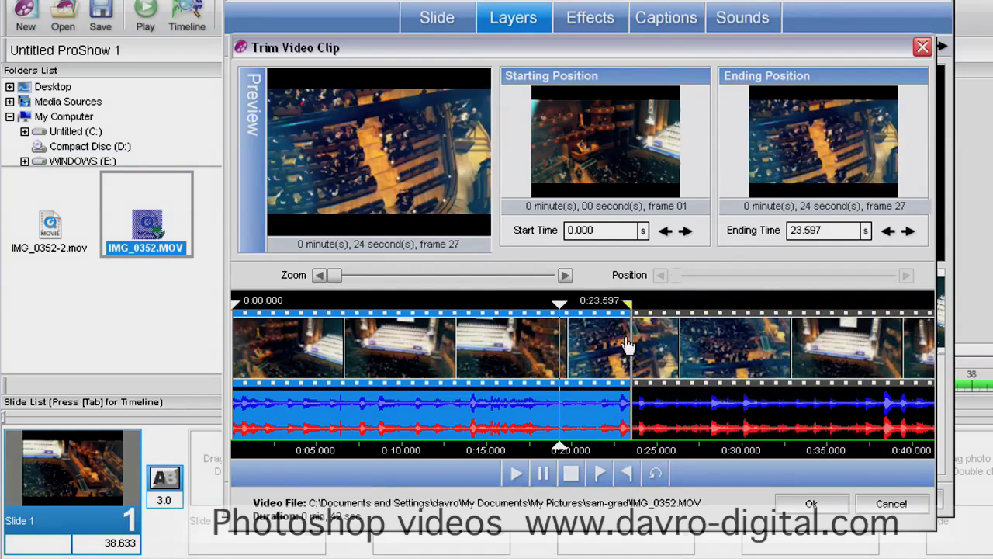
pyautogui.moveTo(629, 345); pyautogui.dragTo(557, 352)
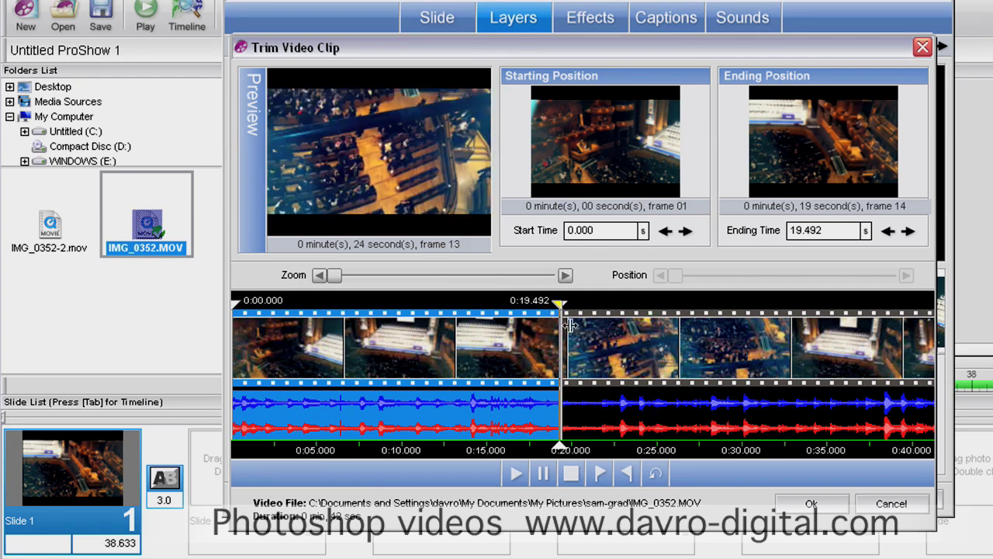
pyautogui.click(563, 325)
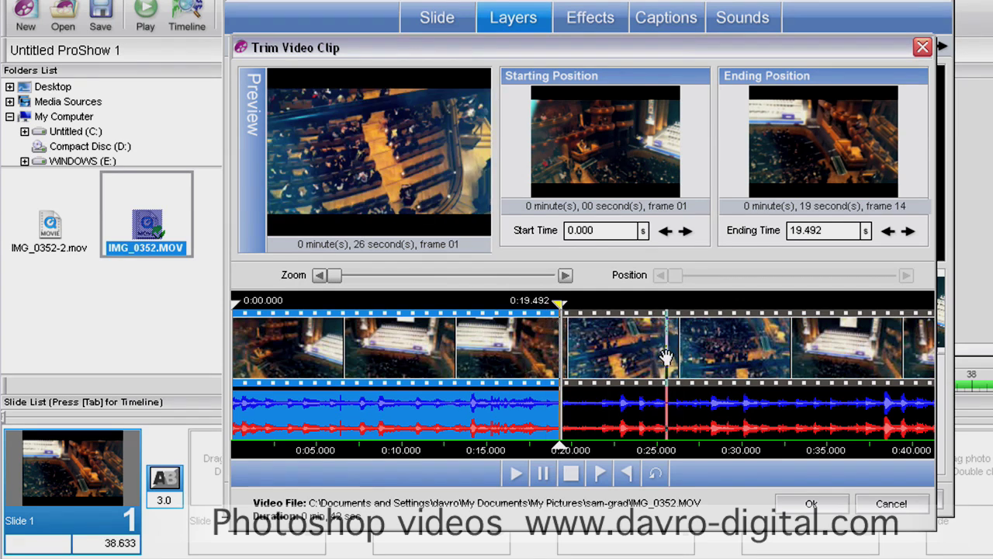
pyautogui.click(809, 505)
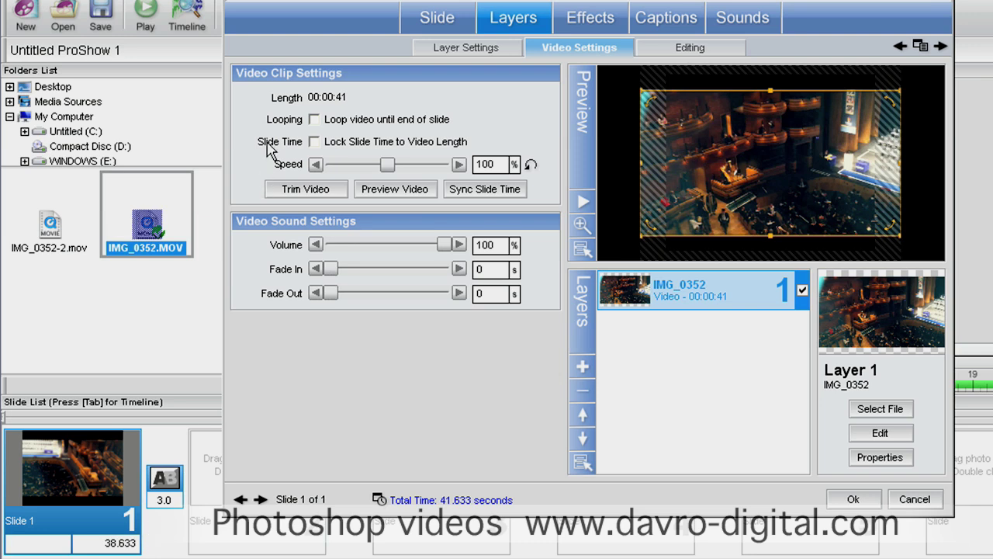
# Lock Slide 1's time to its video length so the show totals 19.491 seconds
pyautogui.click(315, 143)
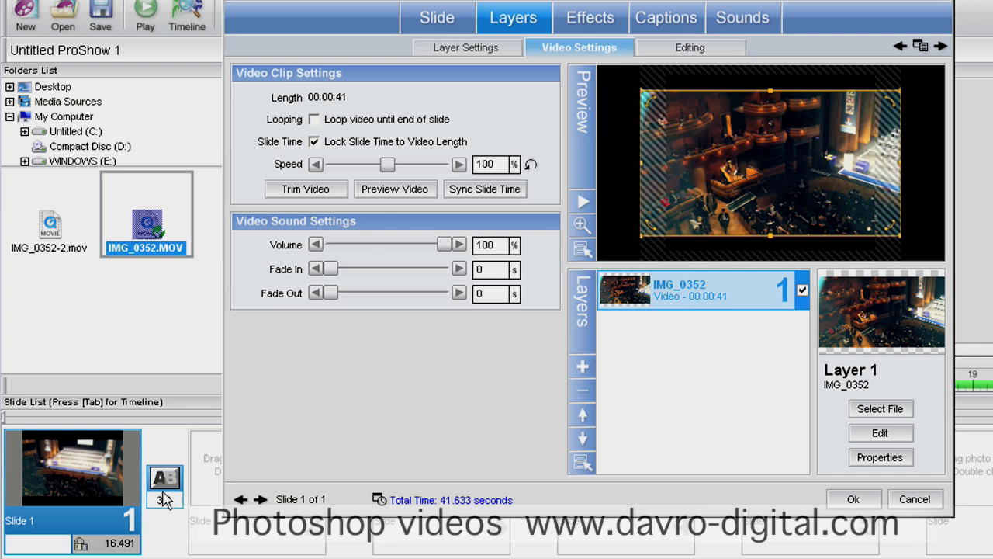
pyautogui.click(846, 500)
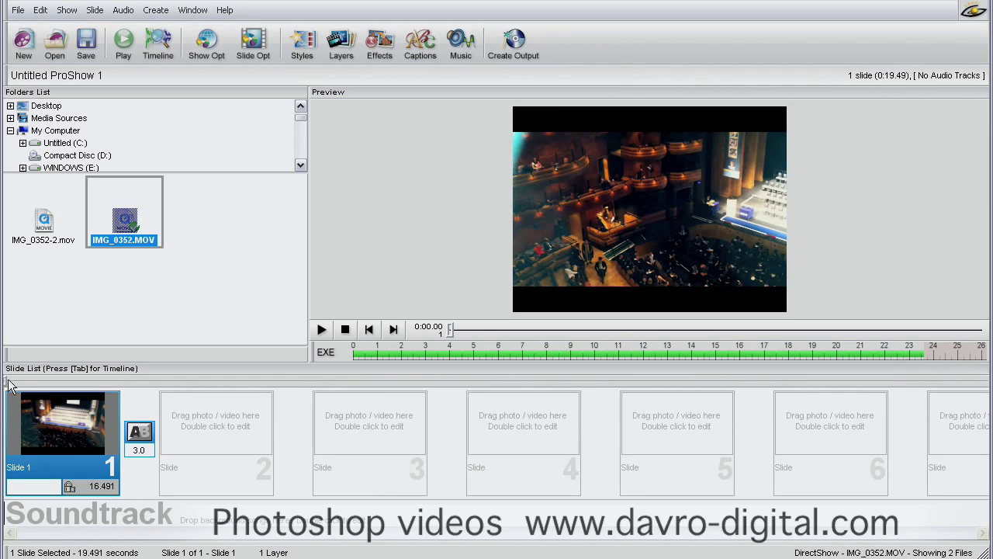
pyautogui.moveTo(6, 384)
pyautogui.mouseDown()
pyautogui.moveTo(142, 402)
pyautogui.moveTo(8, 386)
pyautogui.mouseUp()
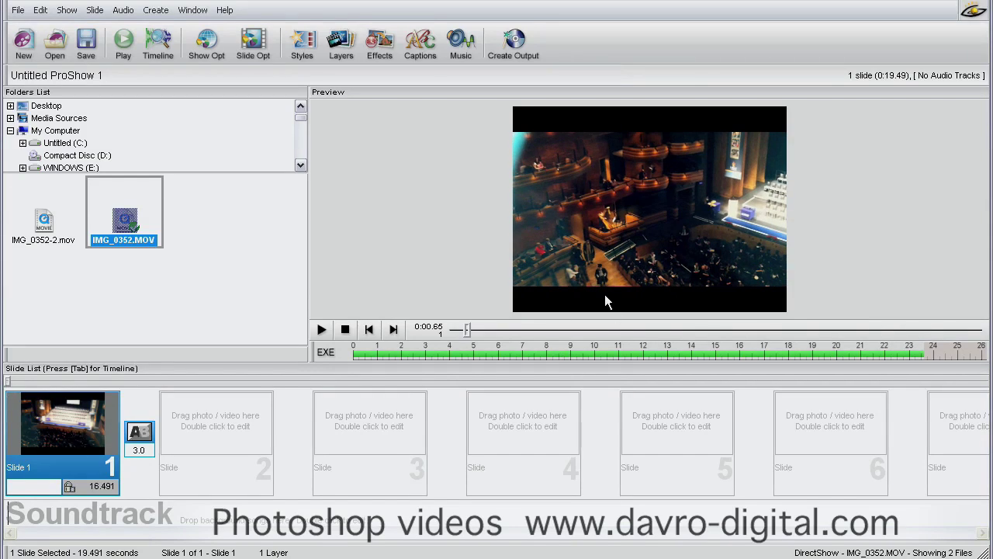
# Copy Slide 1 and paste it into the empty second slot as Slide 2
pyautogui.rightClick(71, 410)
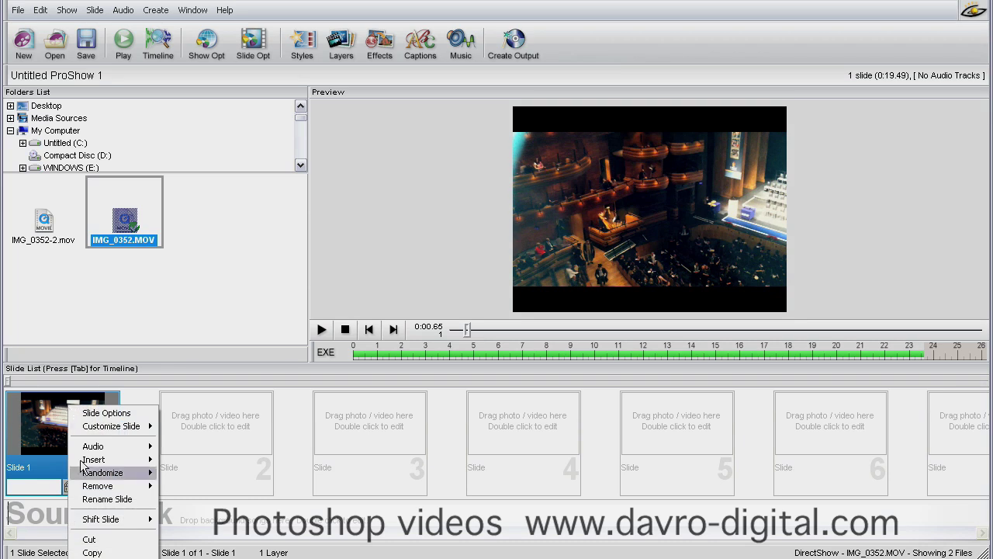
pyautogui.click(93, 552)
pyautogui.click(211, 427)
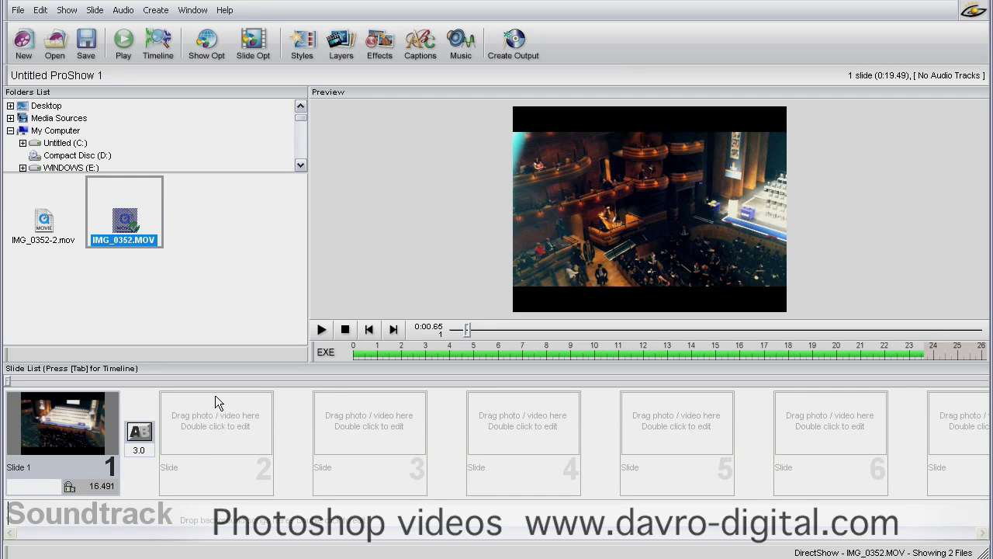
pyautogui.rightClick(216, 398)
pyautogui.click(246, 536)
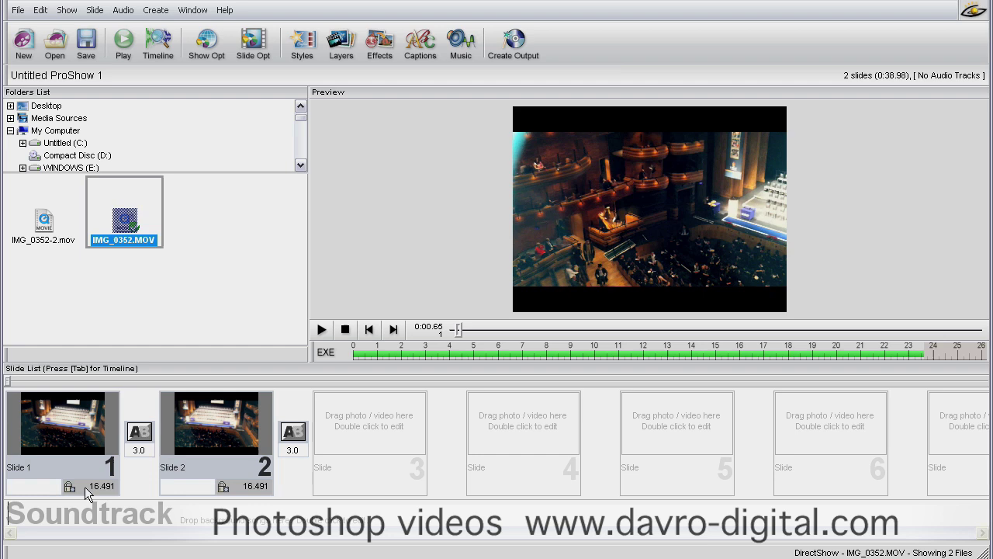
# Open Slide Options for Slide 2 on its video settings, showing the 00:00:41 clip
pyautogui.doubleClick(217, 433)
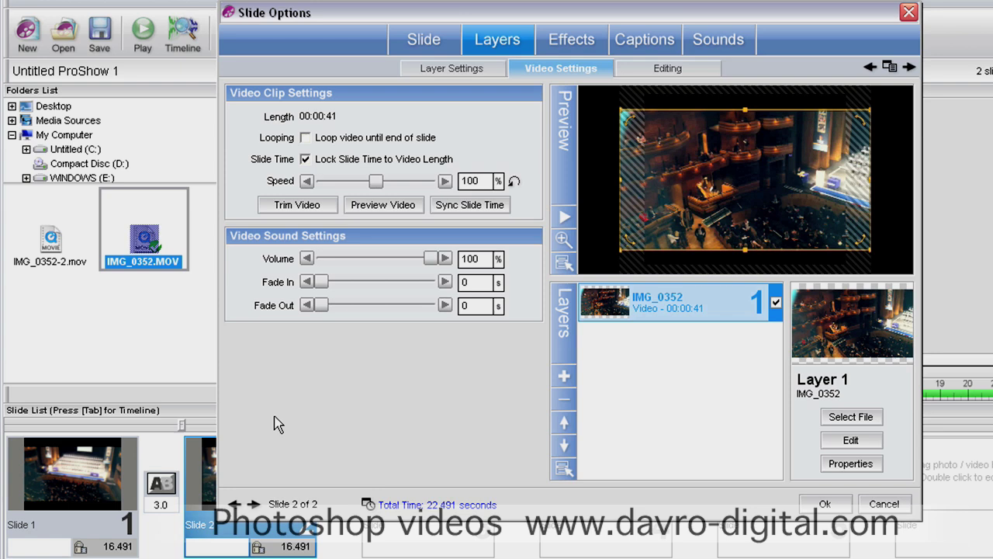
# In Trim Video Clip, zoom the timeline to fit and drag Slide 2's end marker to 41.608 seconds
pyautogui.click(302, 206)
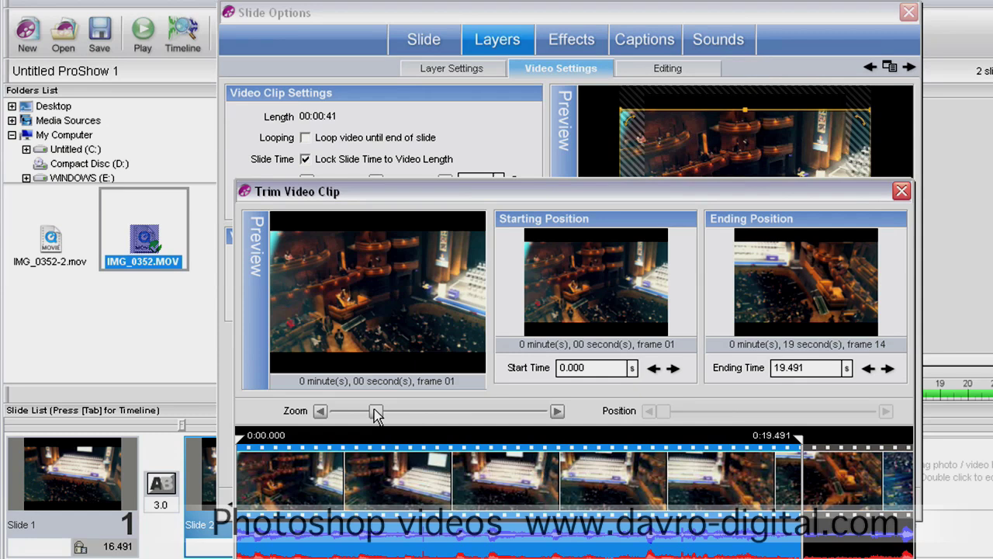
pyautogui.moveTo(376, 414); pyautogui.dragTo(333, 413)
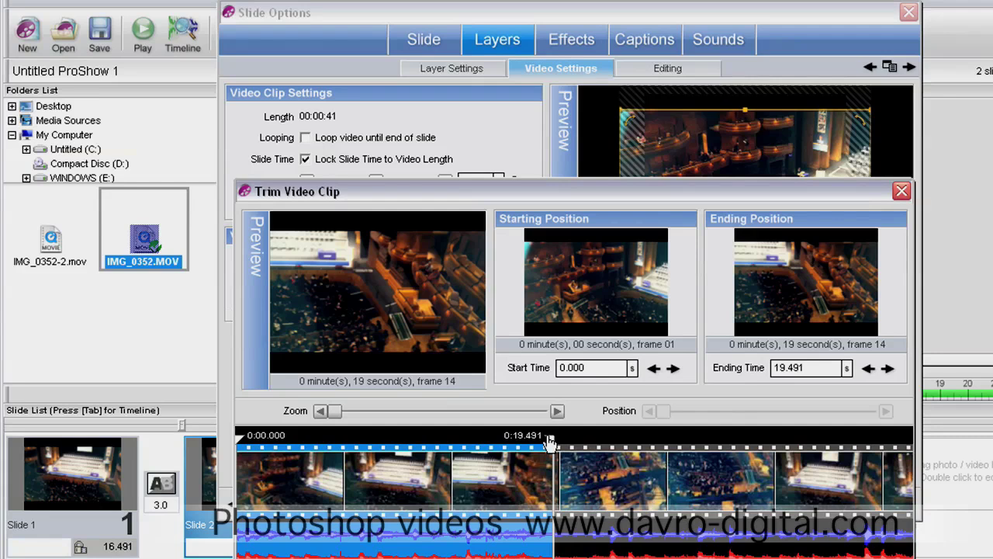
pyautogui.moveTo(549, 441); pyautogui.dragTo(917, 461)
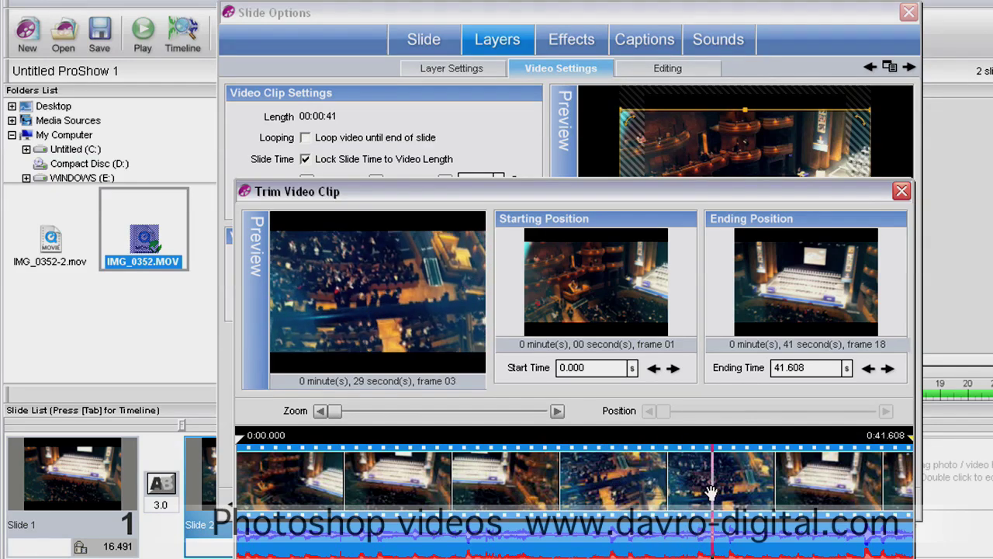
# Set Slide 2's clip start to 31.314 seconds, keeping the 41.608-second end
pyautogui.click(751, 497)
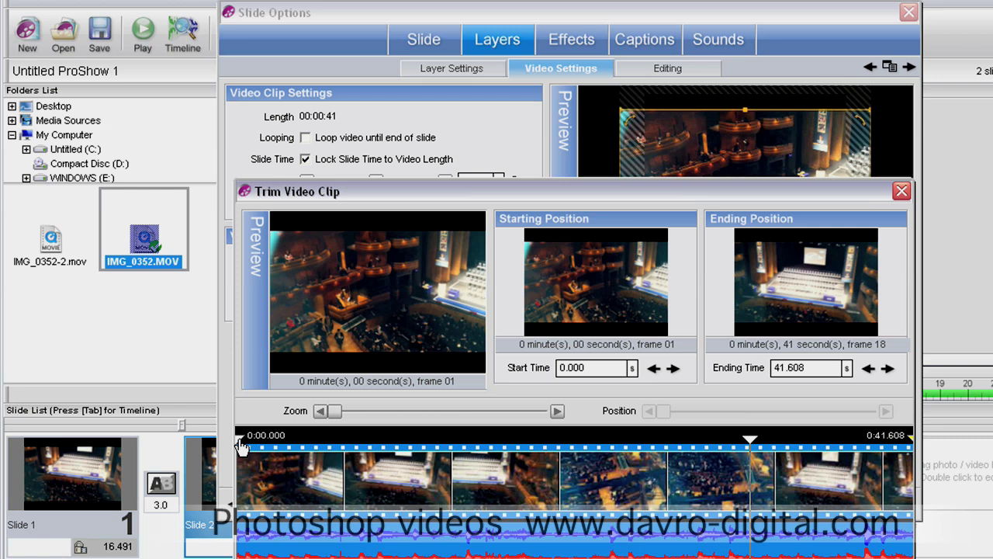
pyautogui.moveTo(242, 446)
pyautogui.mouseDown()
pyautogui.moveTo(675, 491)
pyautogui.moveTo(754, 510)
pyautogui.mouseUp()
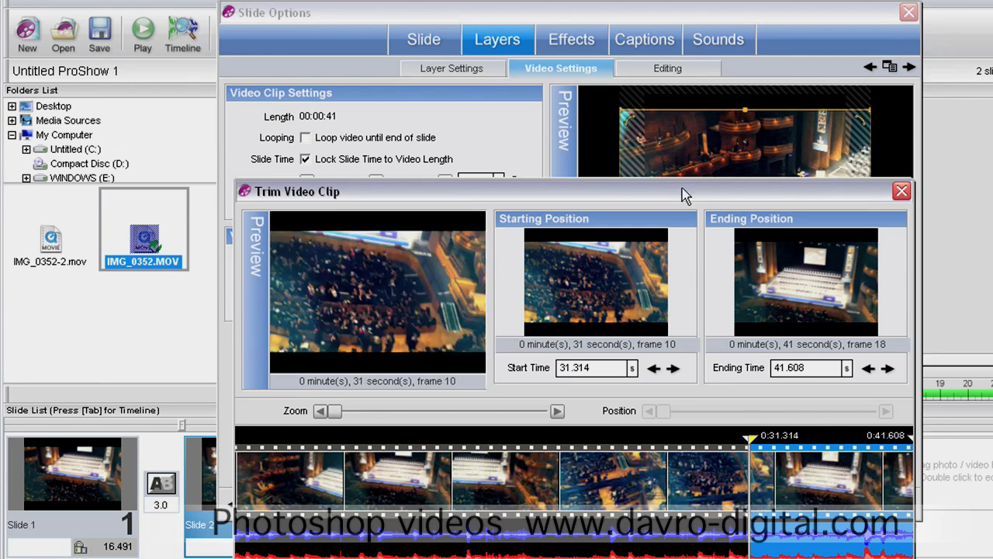
pyautogui.moveTo(683, 197); pyautogui.dragTo(678, 93)
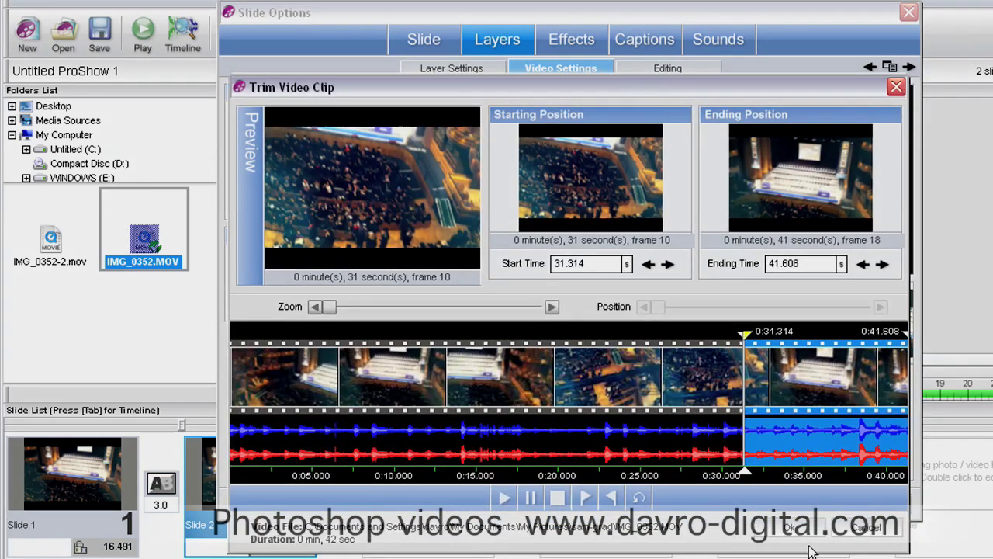
# Accept the new start and end points so slide 2 runs 4.294 seconds, making the show 26.78 seconds
pyautogui.click(790, 531)
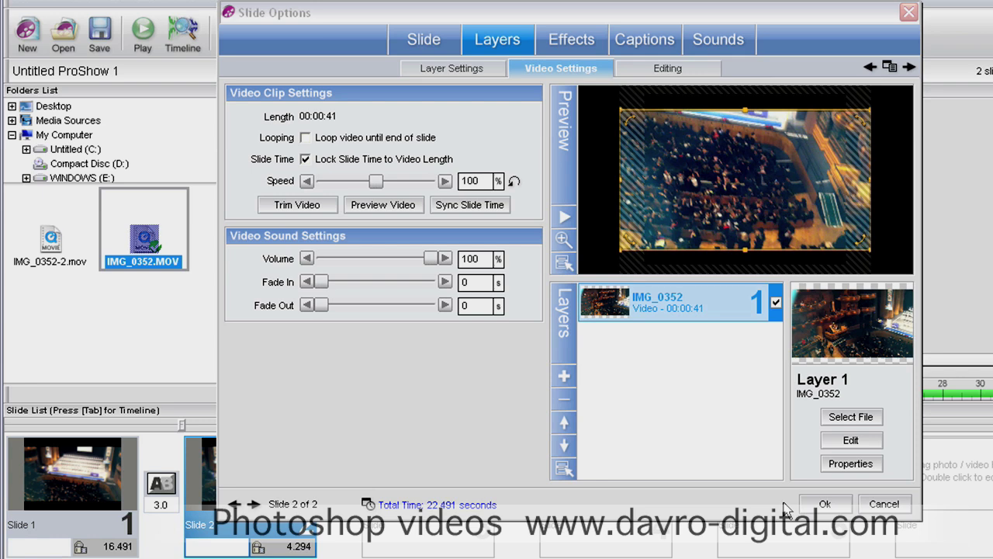
pyautogui.click(826, 504)
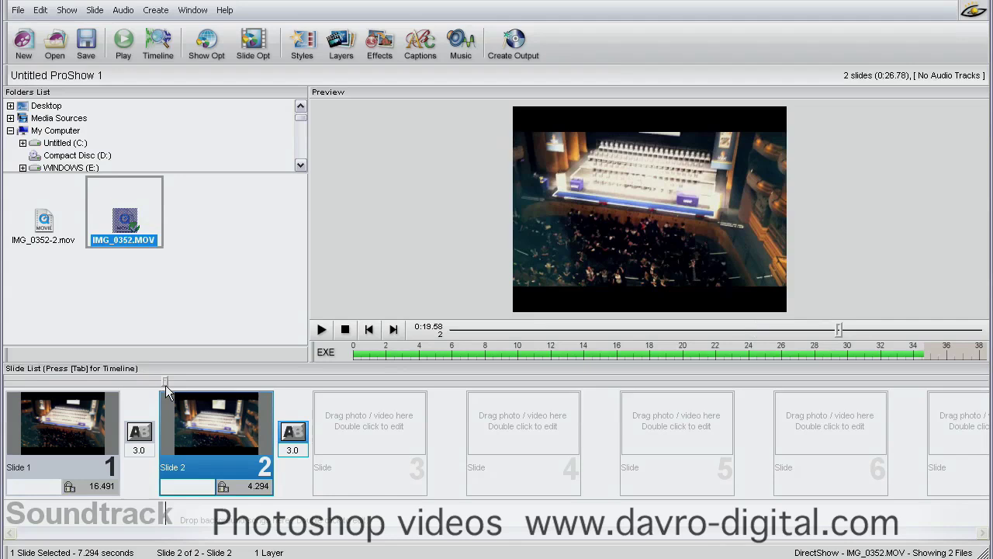
# Rewind the show preview to the first slide and play it from the start
pyautogui.moveTo(171, 392); pyautogui.dragTo(6, 388)
pyautogui.click(370, 330)
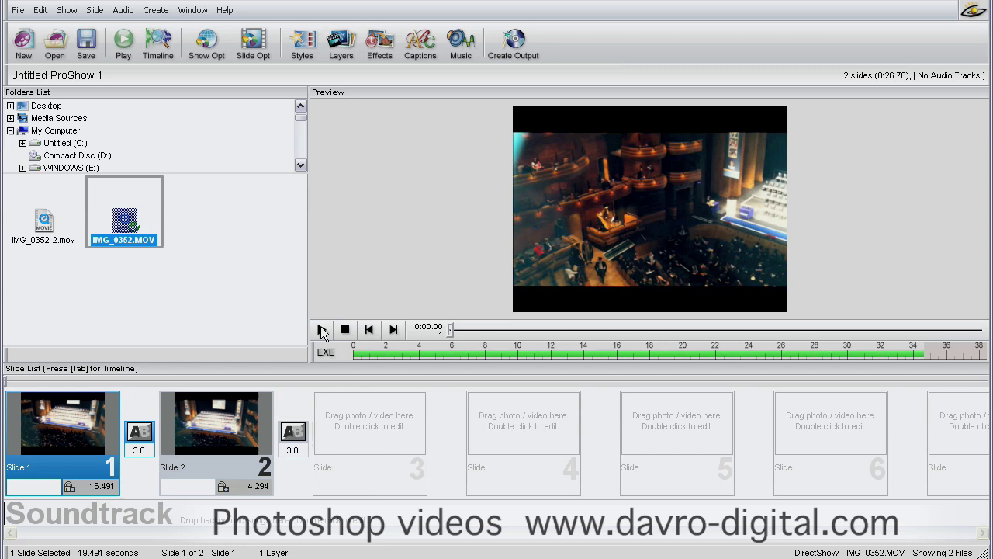
pyautogui.click(321, 329)
# Give slide 2 a motion effect zooming from 100% to 142%, ending panned 2.57 x 0.49 onto the stage
pyautogui.doubleClick(219, 424)
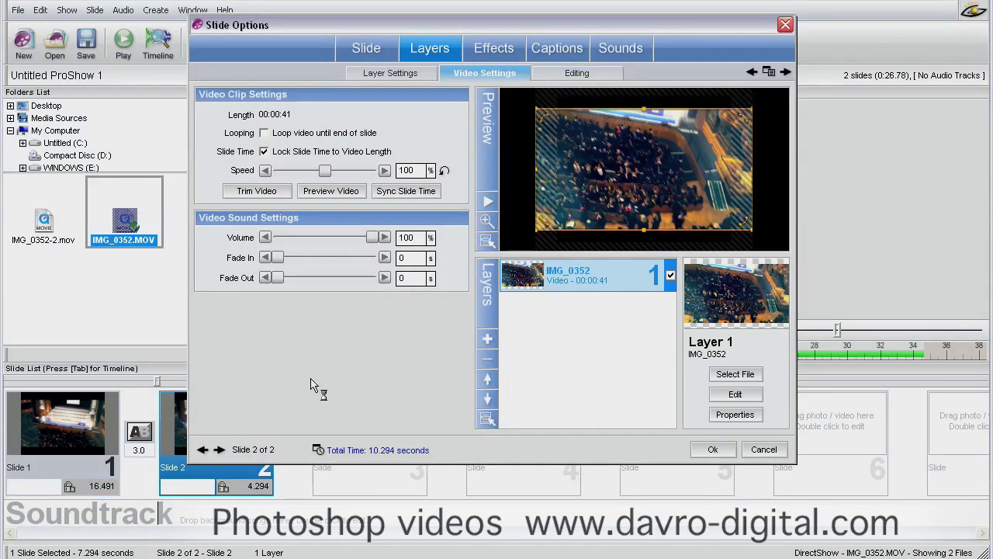
pyautogui.click(495, 49)
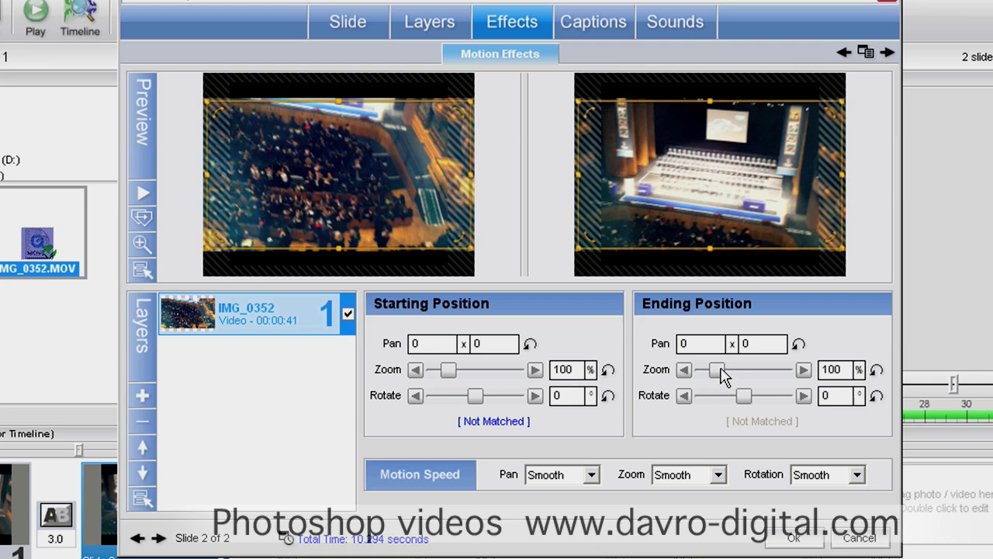
pyautogui.moveTo(722, 374); pyautogui.dragTo(724, 374)
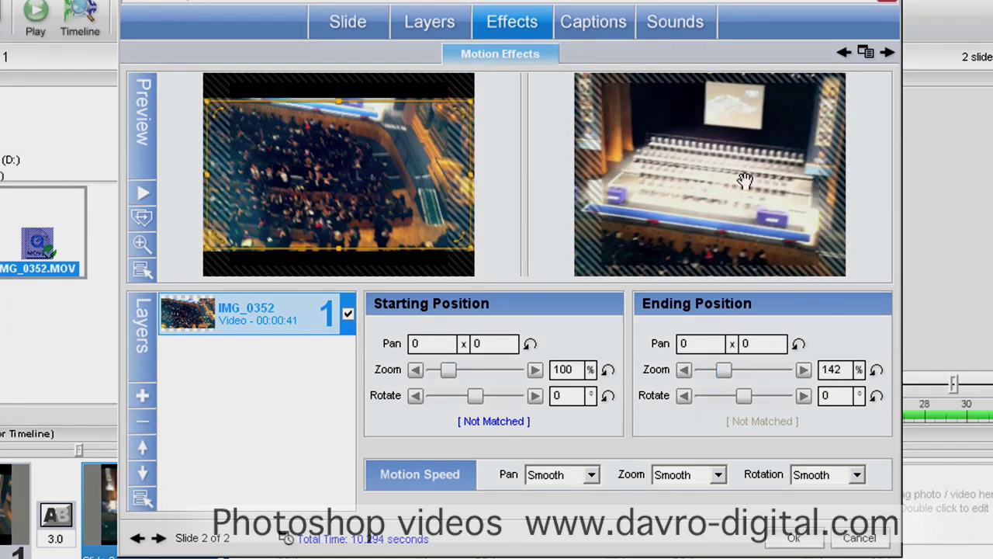
pyautogui.moveTo(750, 189); pyautogui.dragTo(761, 183)
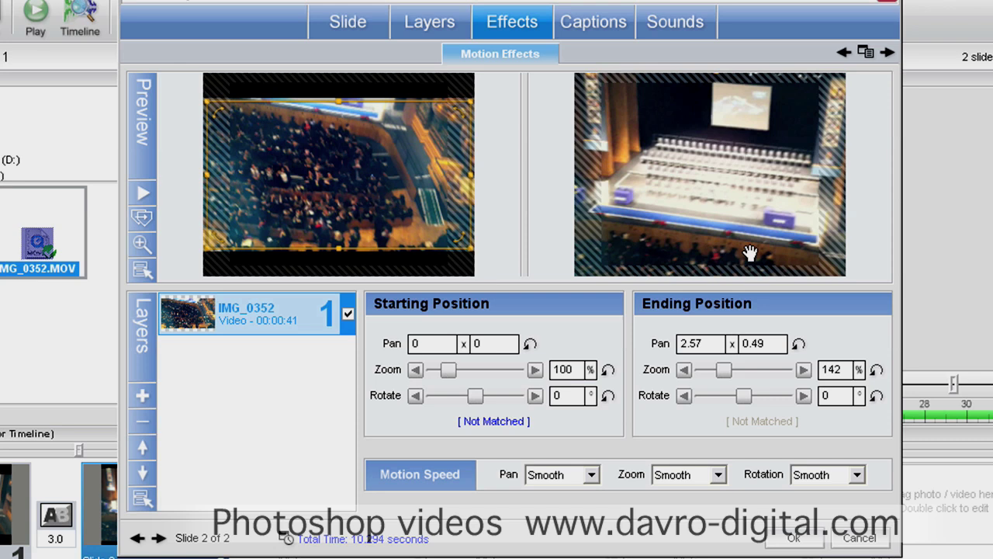
pyautogui.click(794, 541)
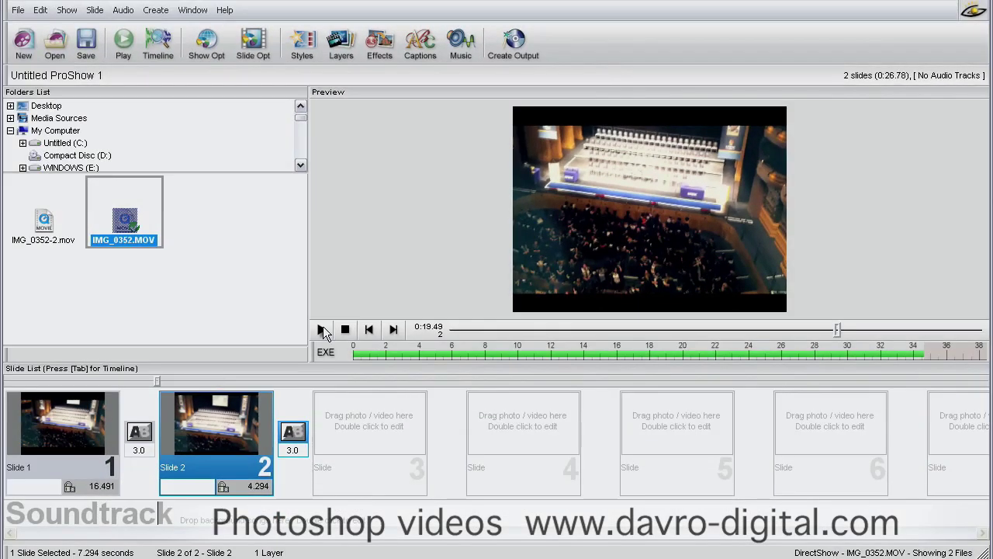
pyautogui.click(322, 330)
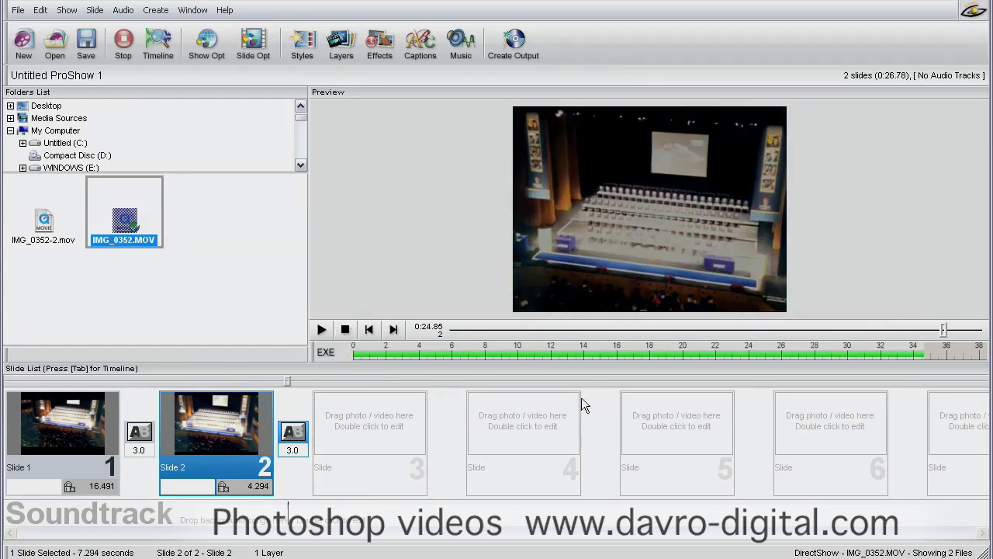
pyautogui.click(345, 329)
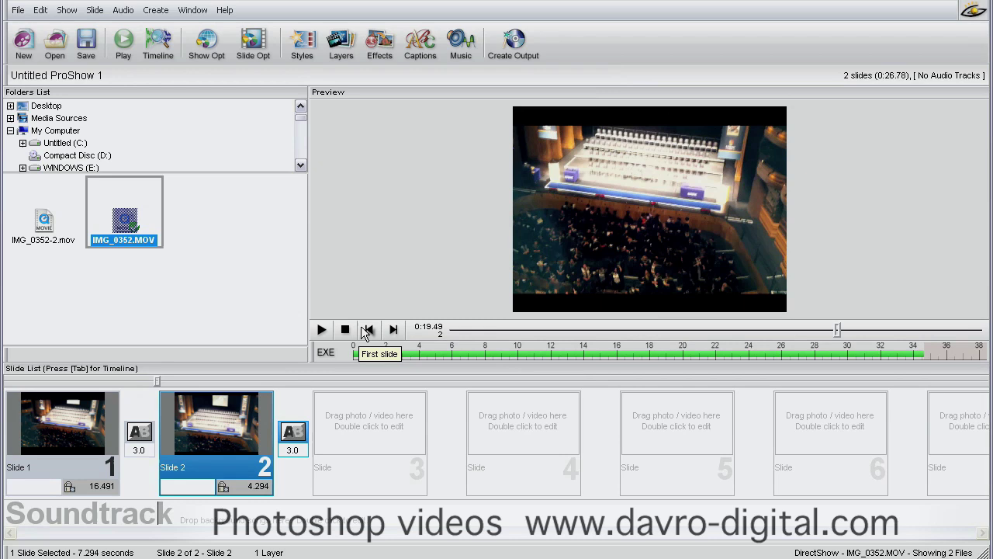